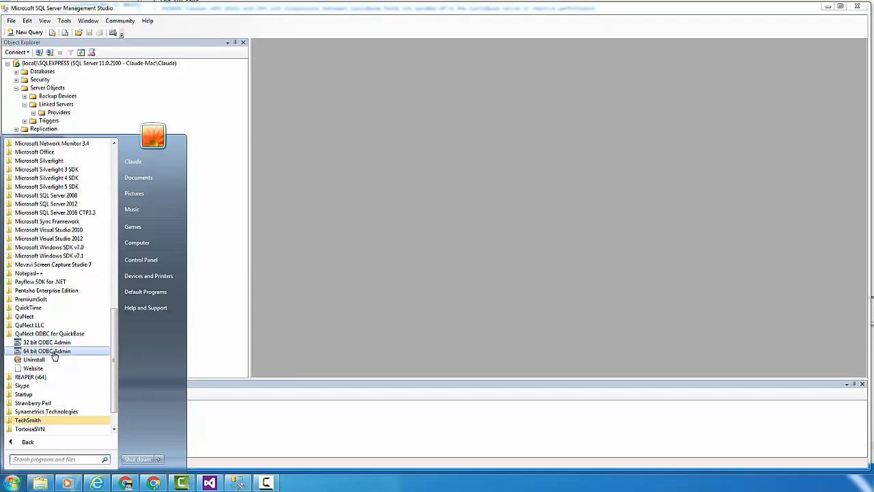
Open the 64-bit ODBC administrator and bring up the configuration of the system data source "QuickBase via QuNect 64 bit".
left_click(55, 351)
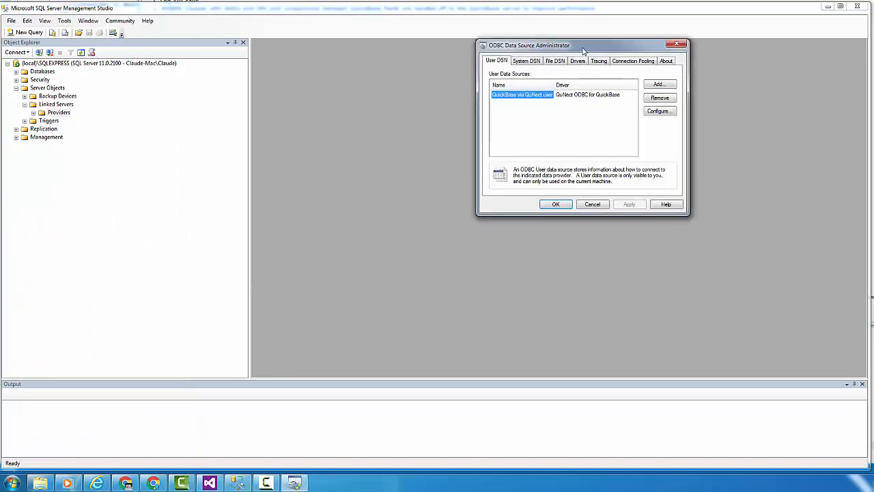
left_click_drag(580, 48, 481, 94)
left_click(447, 97)
left_click(445, 133)
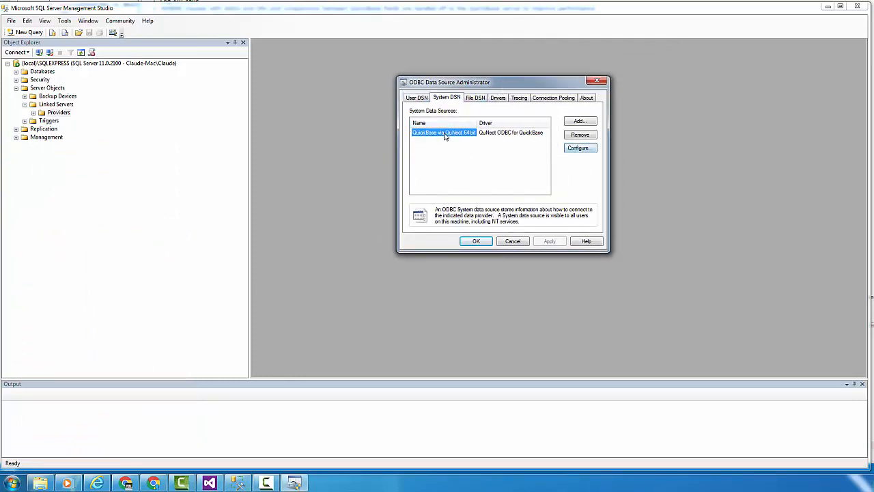
left_click(578, 148)
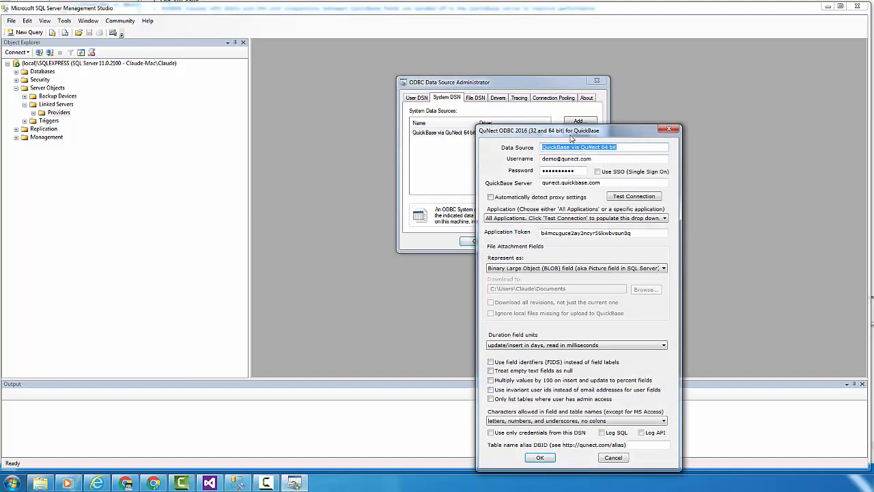
left_click_drag(570, 134, 457, 52)
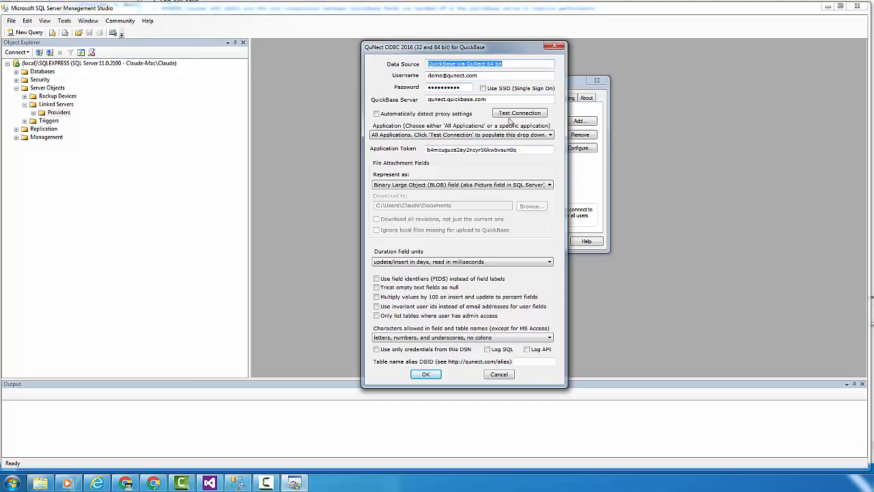
Test the data source's connection to the QuickBase server and dismiss the result message.
left_click(511, 116)
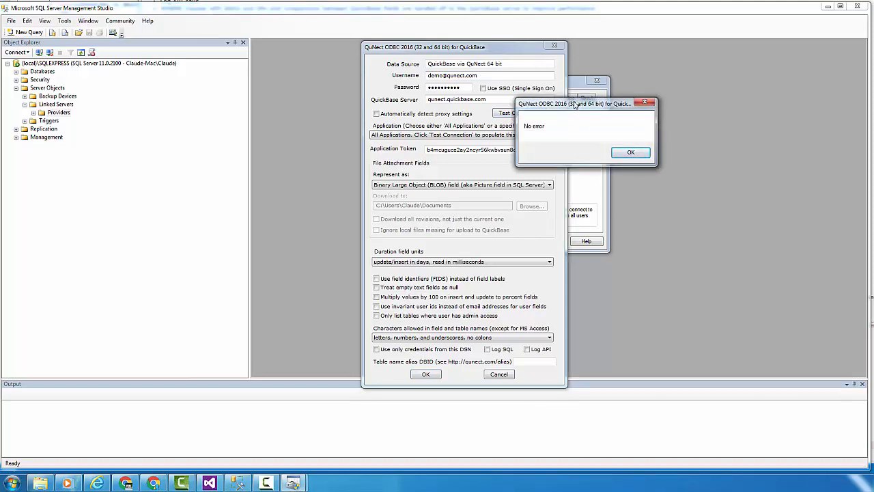
left_click_drag(543, 105, 234, 109)
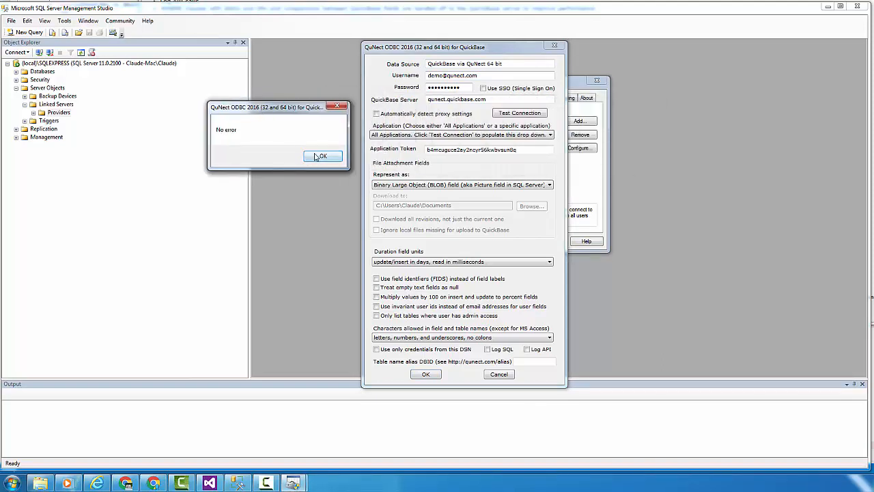
left_click(320, 157)
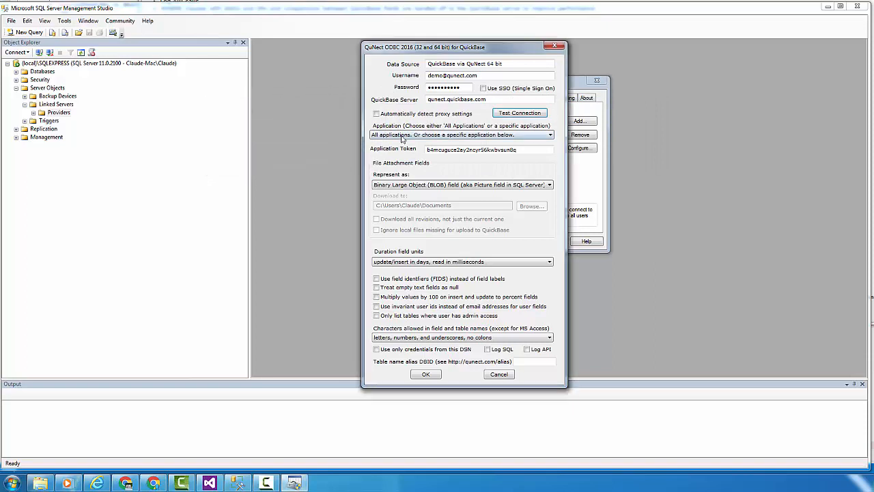
Limit the data source to the AAA Project Manager application, save it and close the ODBC administrator.
left_click(402, 136)
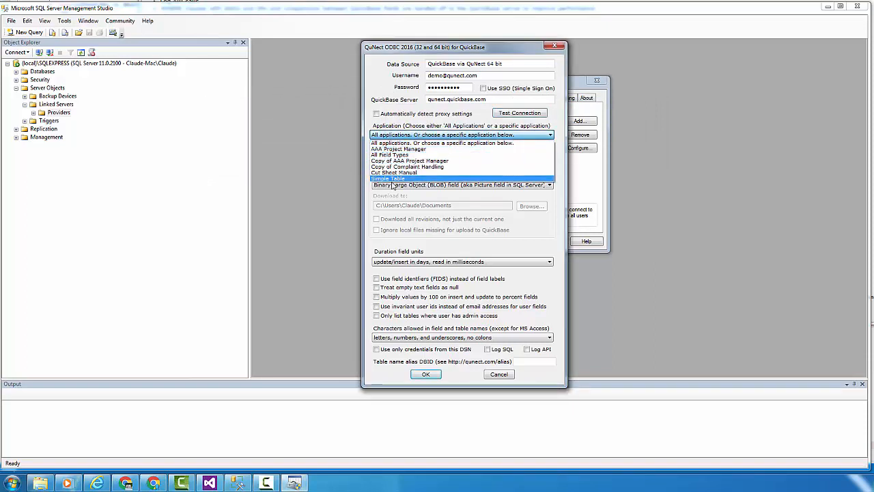
left_click(404, 150)
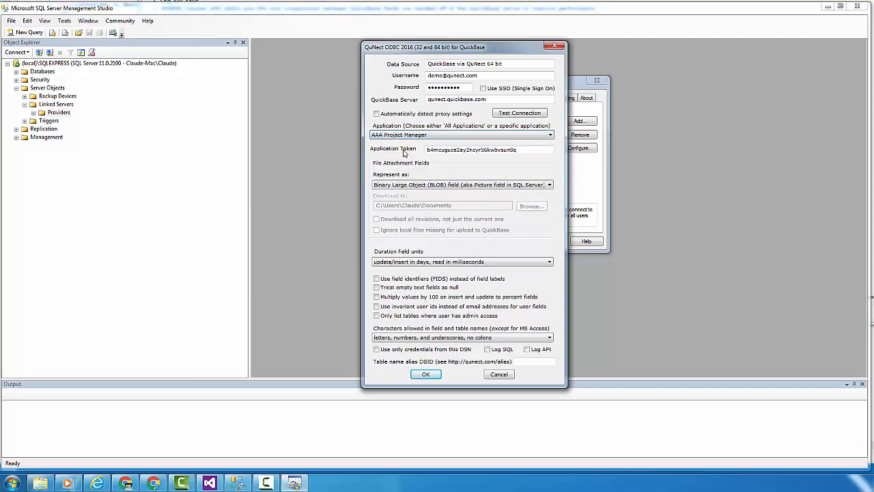
left_click(427, 375)
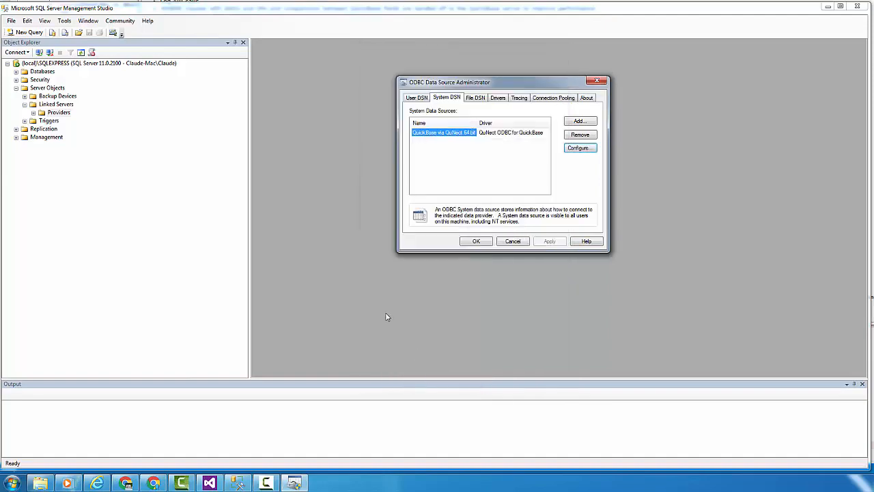
left_click(477, 242)
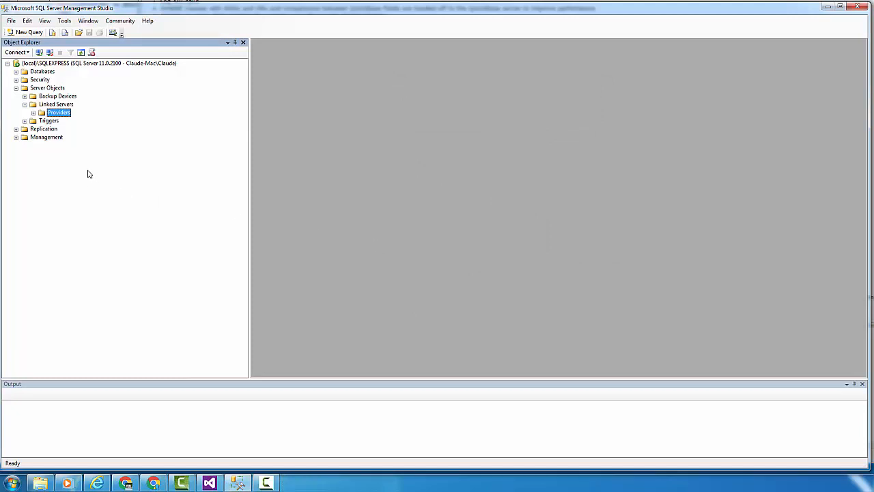
Start a new linked server named QUICKBASE using the Microsoft OLE DB Provider for ODBC Drivers.
right_click(64, 106)
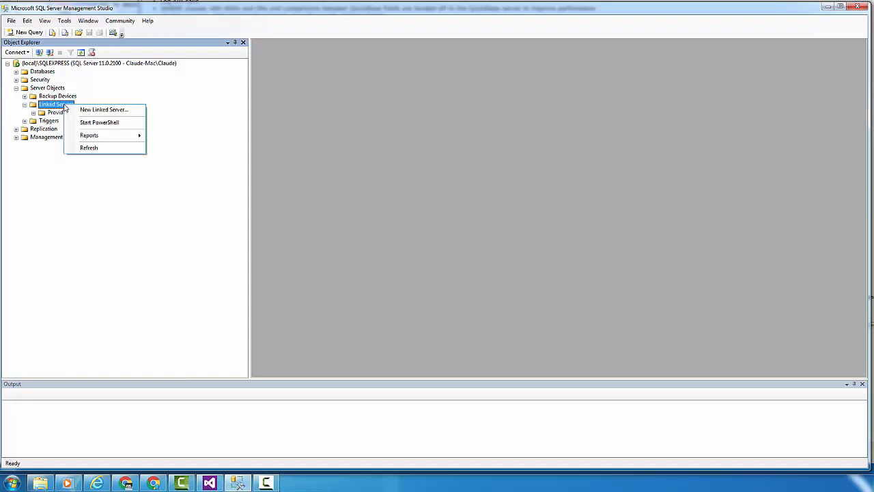
left_click(82, 108)
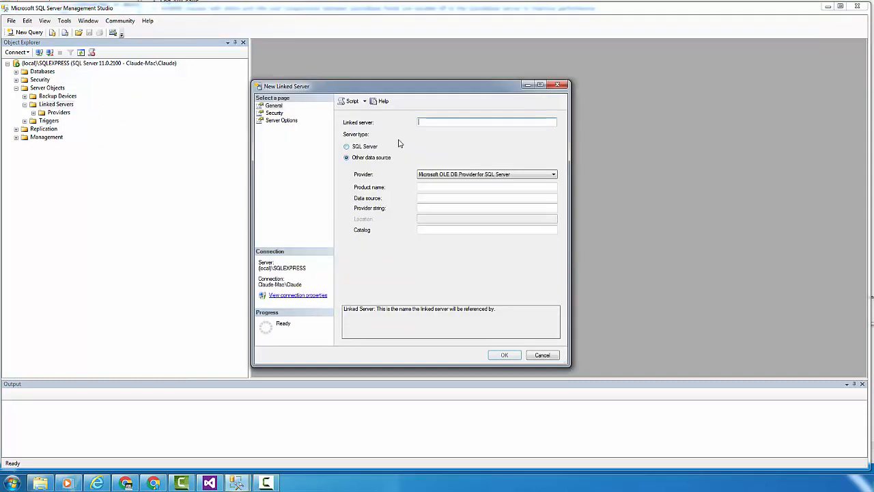
type("QU")
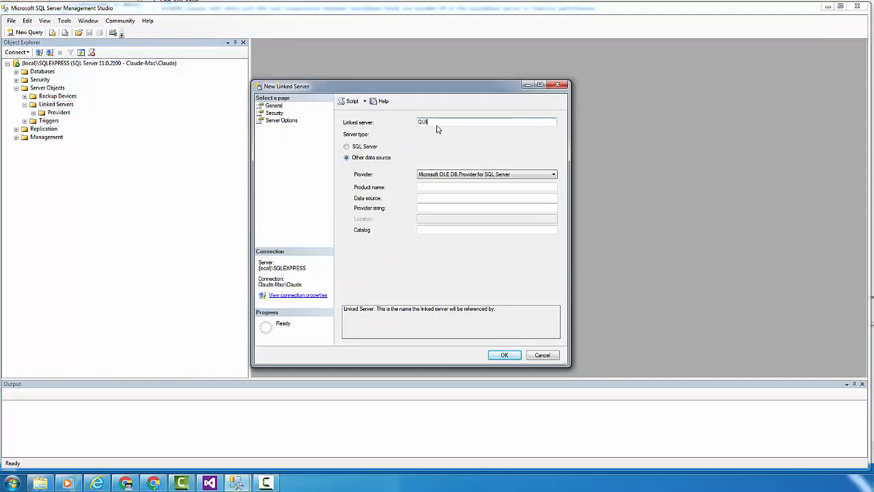
type("ICKBASE")
left_click(469, 176)
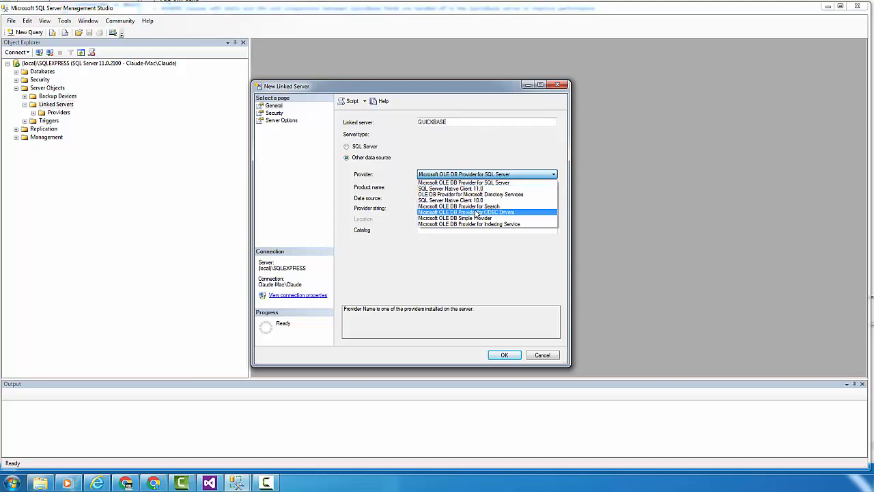
left_click(476, 213)
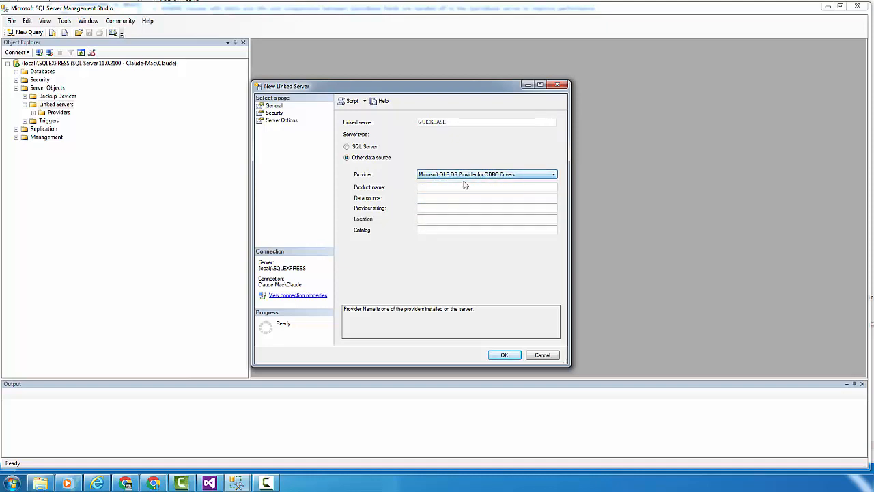
Set the product name to QuNect and the data source to "QuickBase via QuNect 64 bit", then create the linked server.
left_click(429, 186)
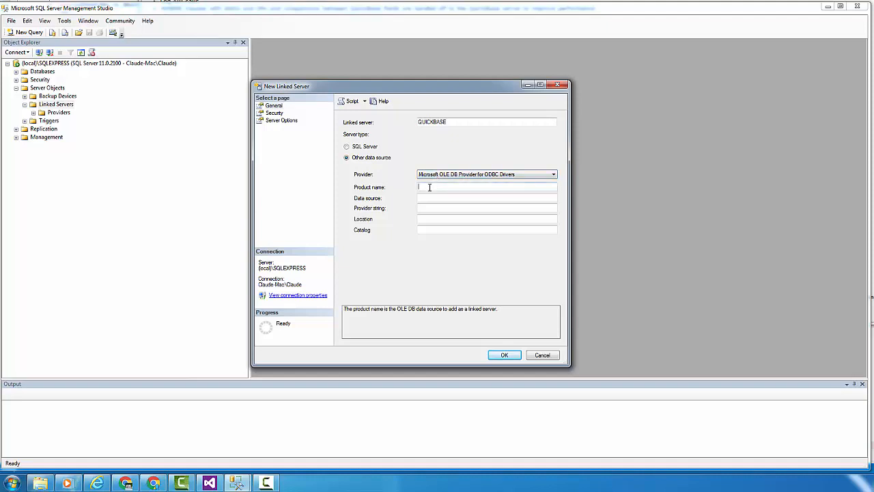
type("Quicct")
left_click(445, 198)
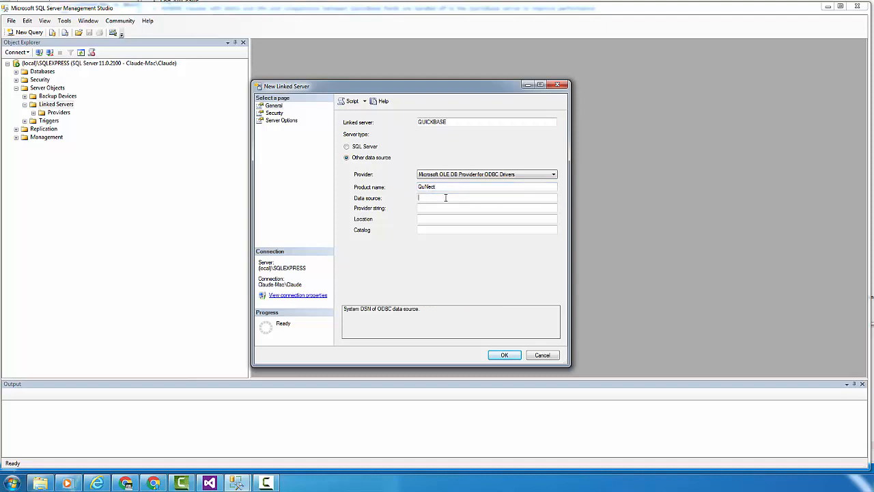
type("QuickBase via QuNect 64 bit")
left_click(504, 356)
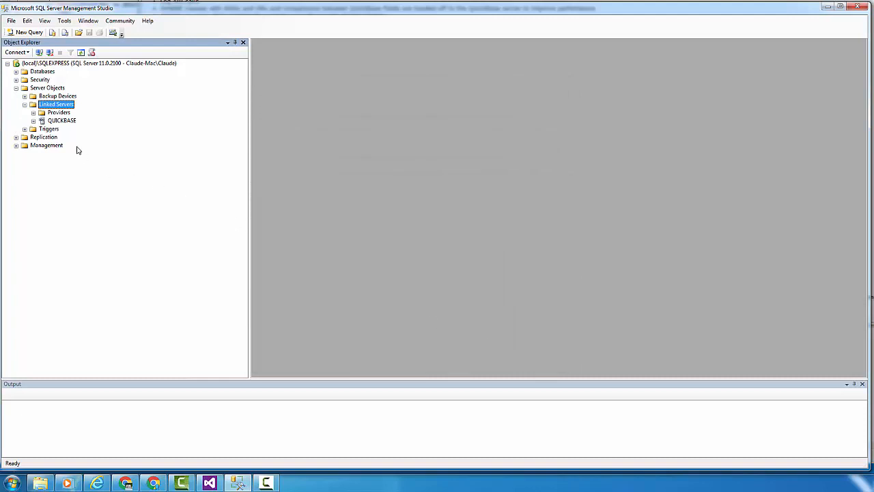
Expand the QUICKBASE linked server down to the AAA_Project_Manager tables and examine its system tables, including Variables.
left_click(33, 121)
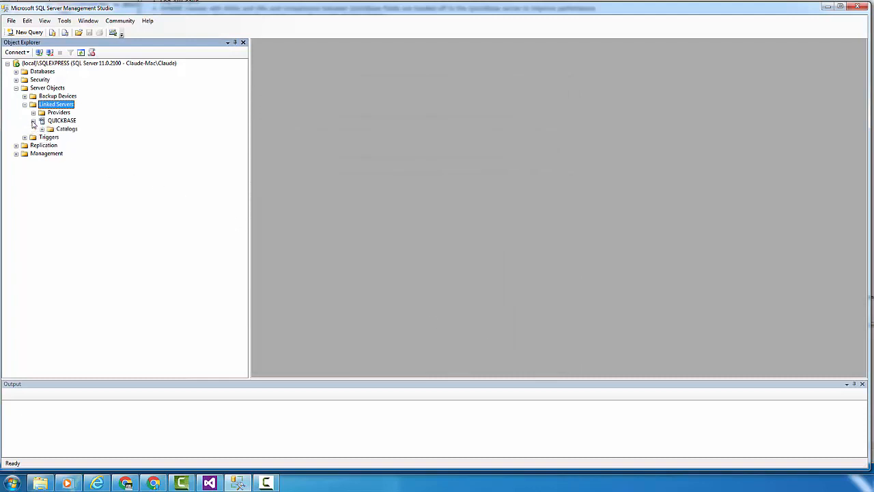
left_click(41, 130)
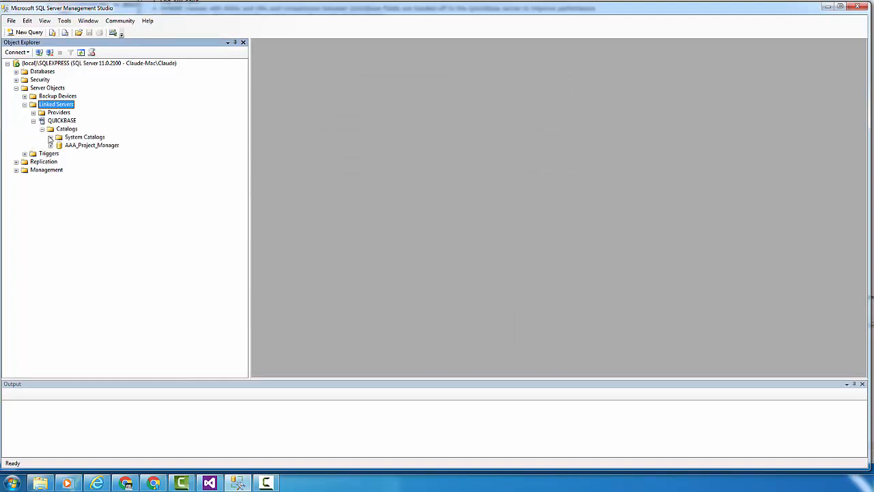
left_click(50, 145)
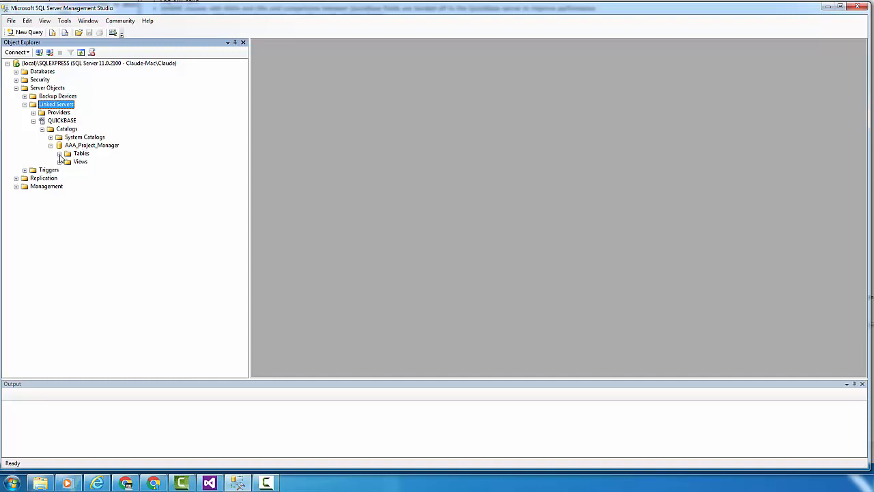
left_click(60, 153)
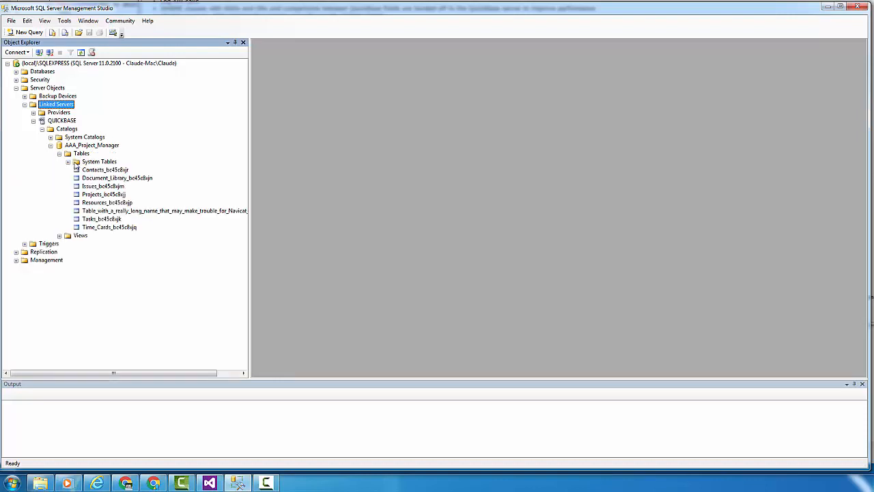
left_click(68, 162)
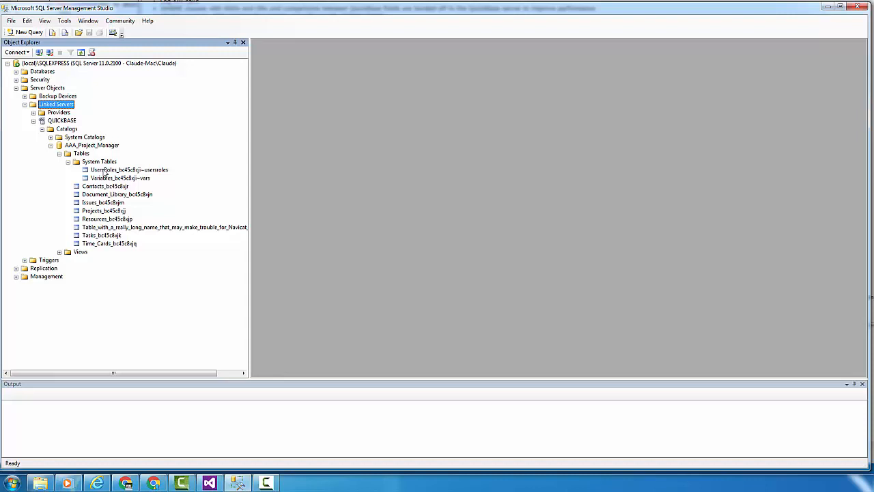
left_click(102, 179)
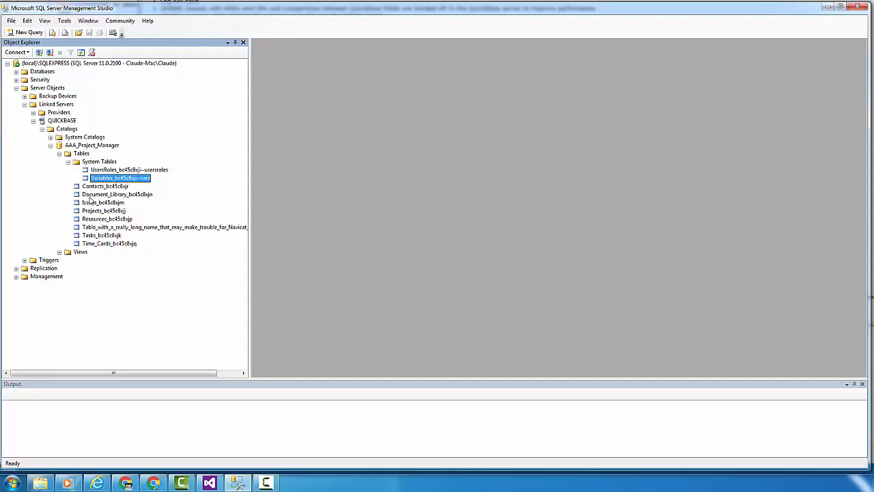
Expand the AAA_Project_Manager views and compare the Contacts__All_Contacts view with the Contacts table.
left_click(60, 252)
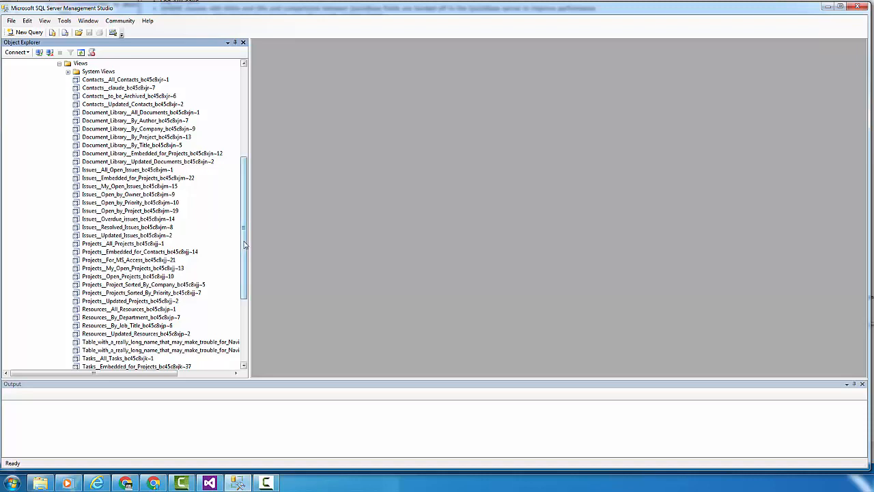
left_click_drag(244, 245, 249, 185)
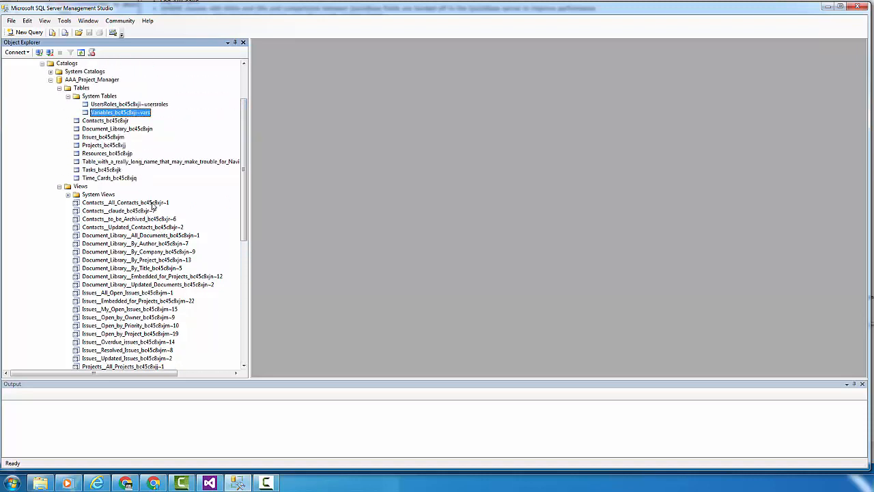
left_click(151, 203)
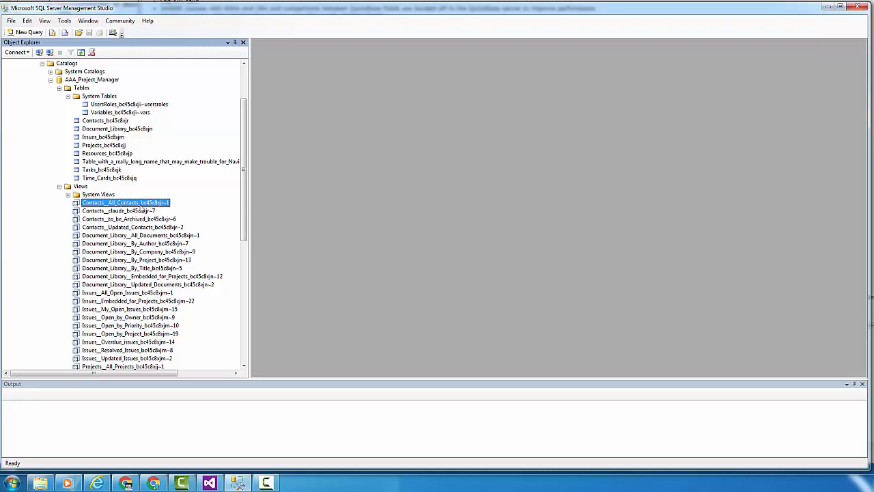
left_click(113, 121)
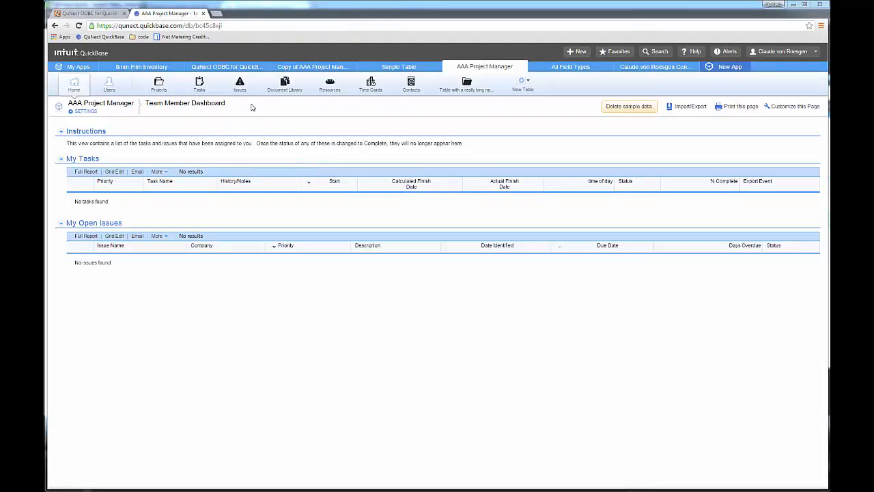
Switch to QuickBase in Chrome and open the reports and charts list in the Contacts table's settings.
left_click(409, 85)
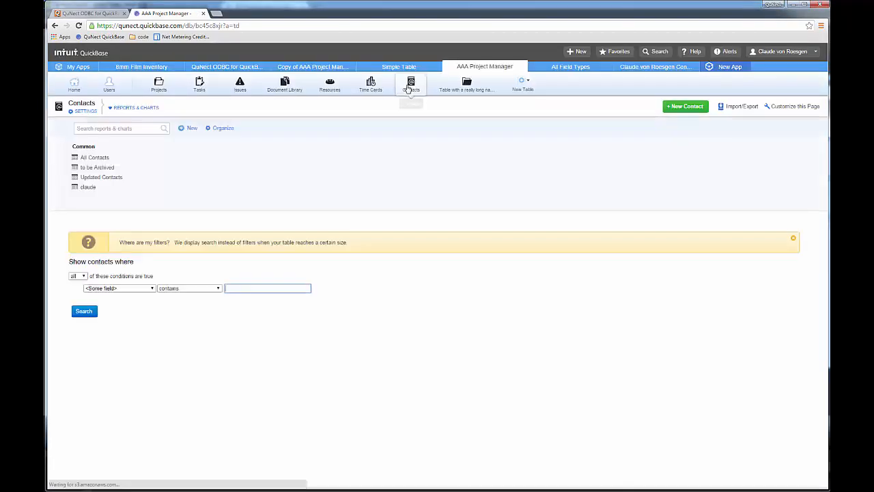
left_click(82, 113)
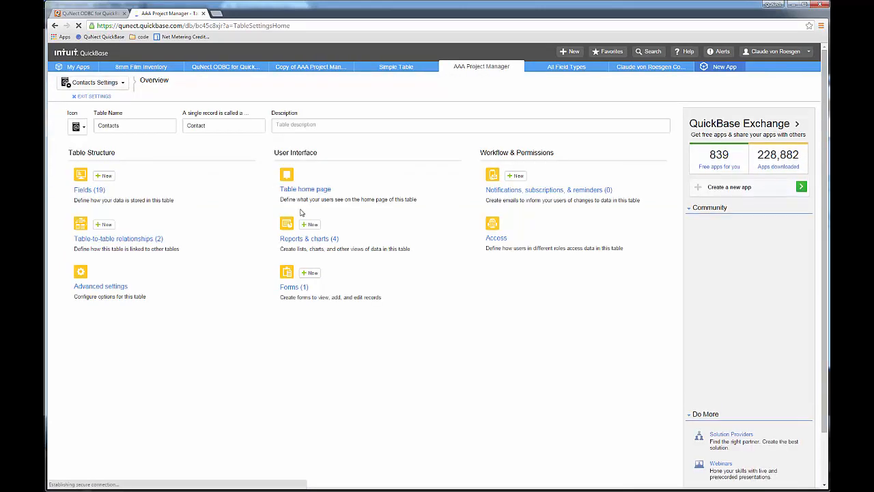
left_click(307, 239)
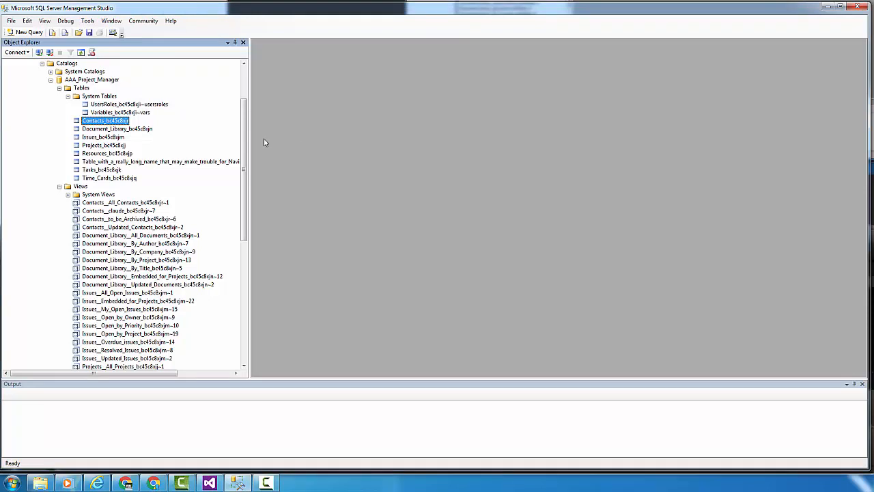
Script the UsersRoles system table as a SELECT statement in a new query editor window.
left_click(121, 104)
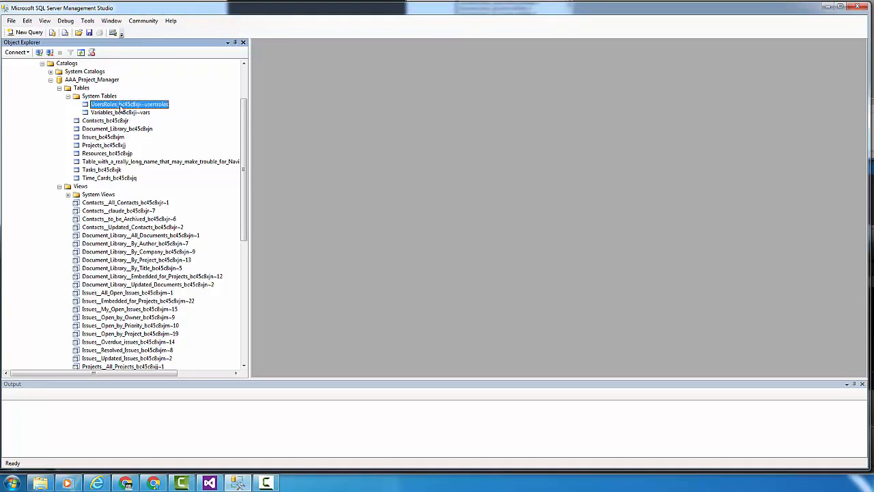
right_click(121, 107)
mouse_move(130, 114)
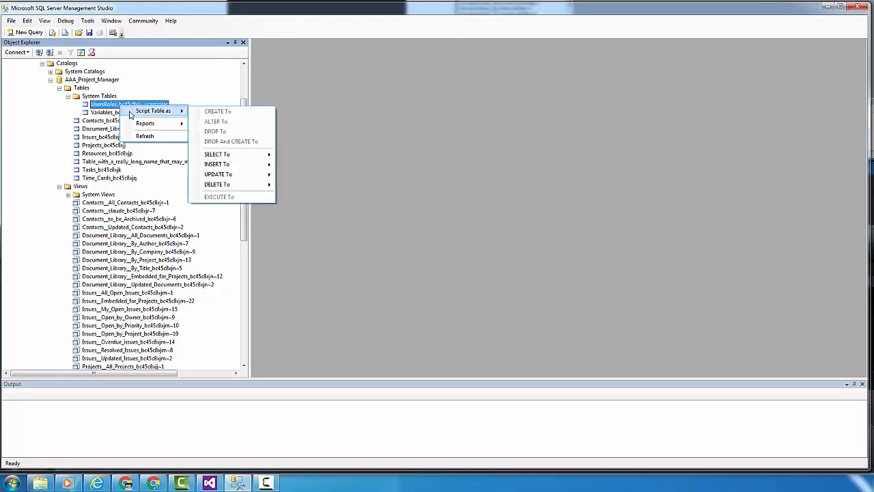
mouse_move(223, 158)
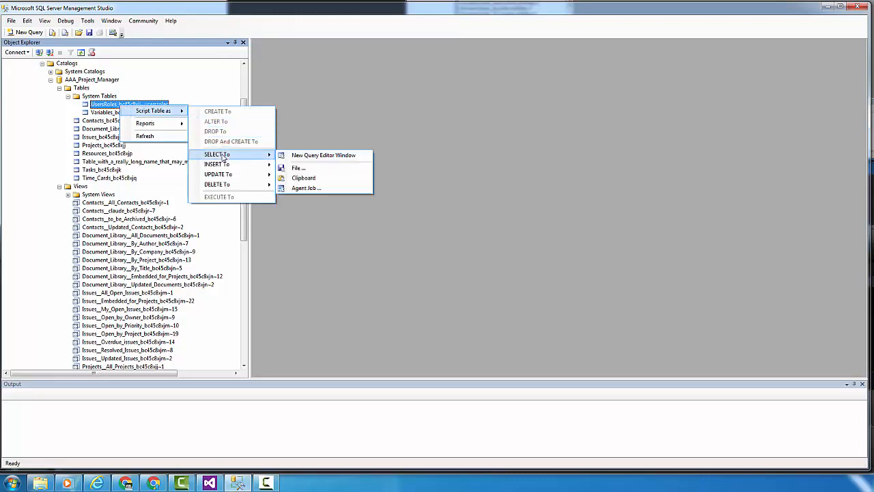
left_click(311, 155)
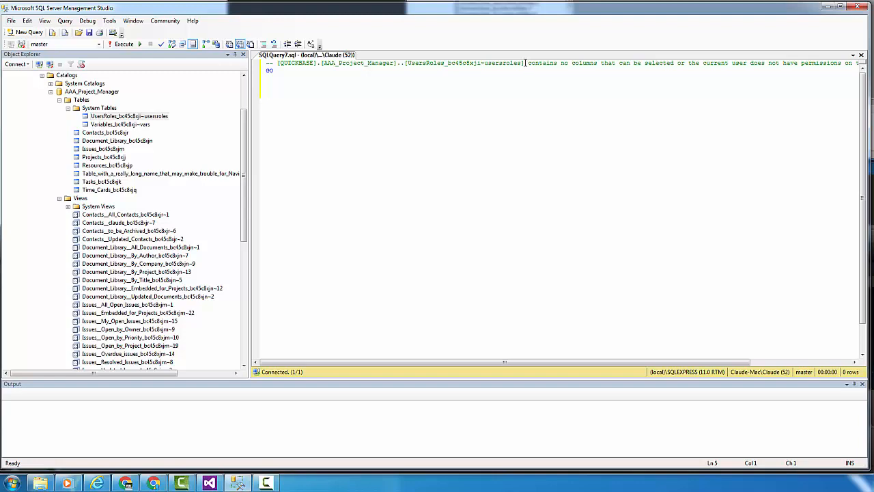
Reuse the qualified table name from the comment to write a SELECT * FROM query on UsersRoles below GO, and execute it.
left_click_drag(526, 63, 276, 65)
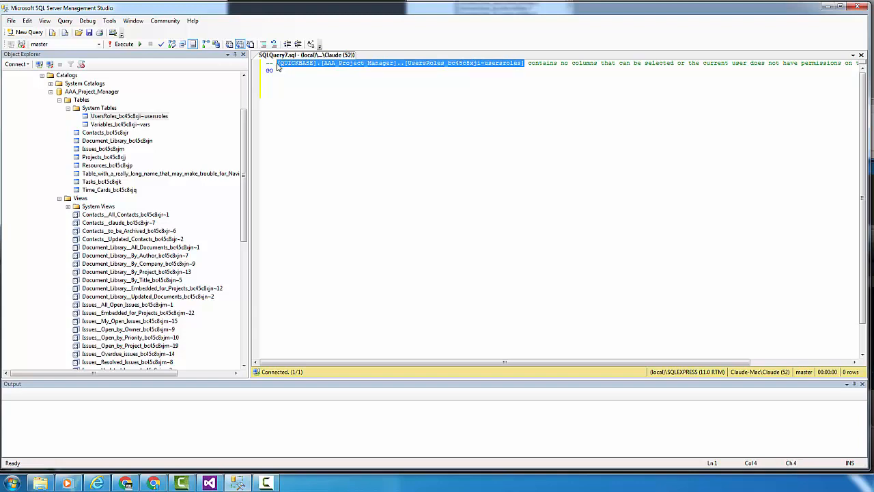
left_click(276, 81)
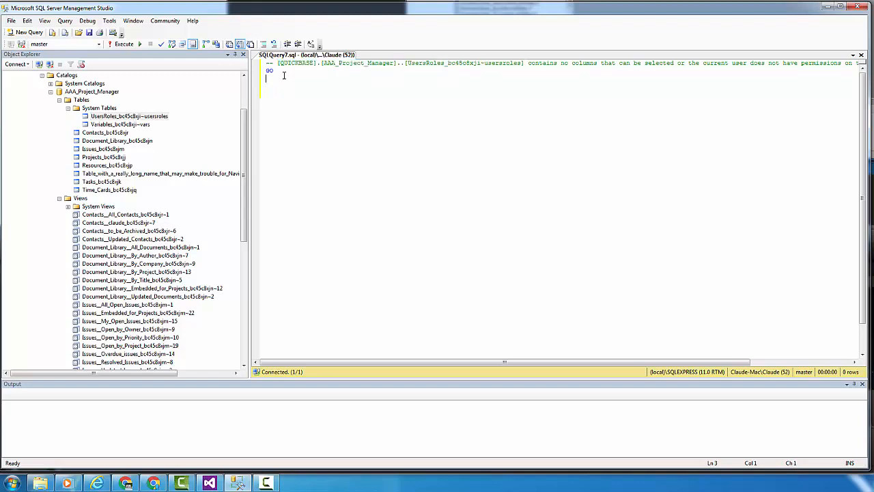
type("SELECT")
key("BackSpace")
key("BackSpace")
type("* FROM")
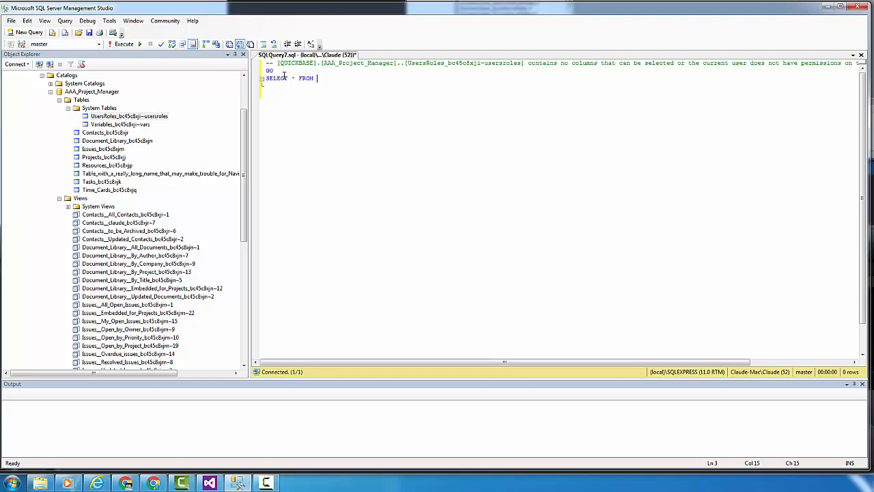
type("[QUICKBASE].[AAA_Project_Manager]..[UsersRoles_bc45c8xji~usersroles]")
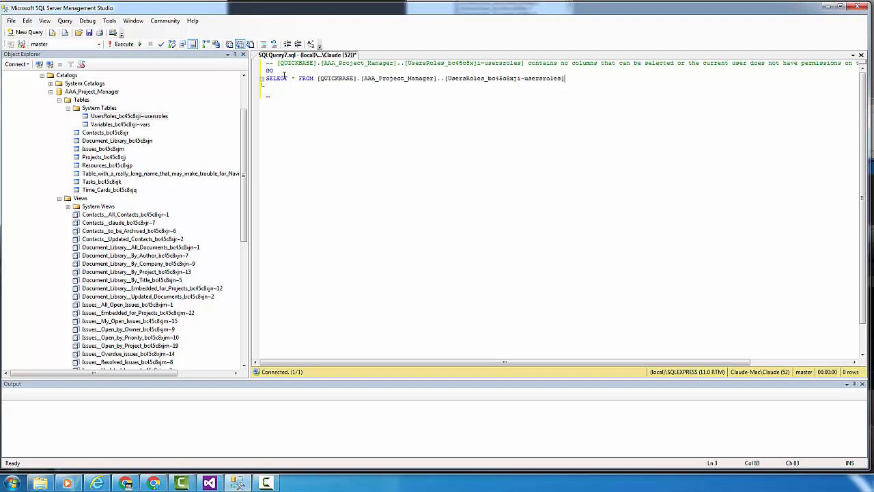
left_click(121, 44)
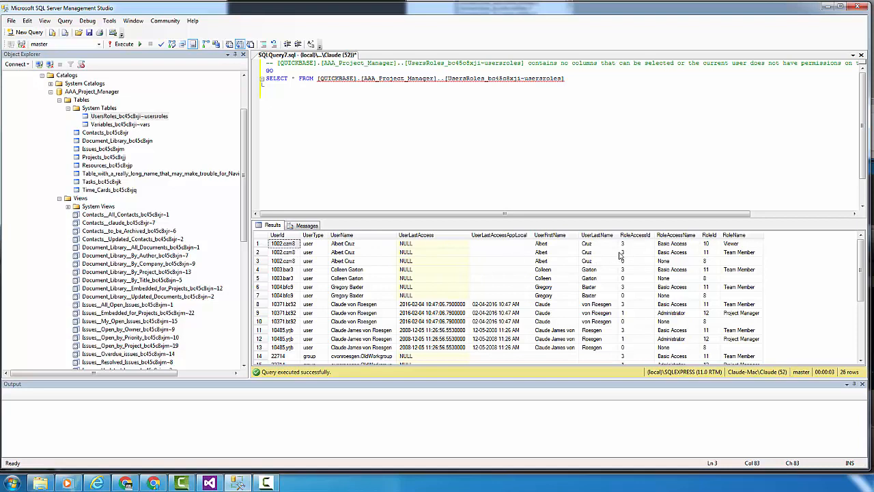
Examine the RoleId and UserId columns in the UsersRoles query results.
left_click(710, 235)
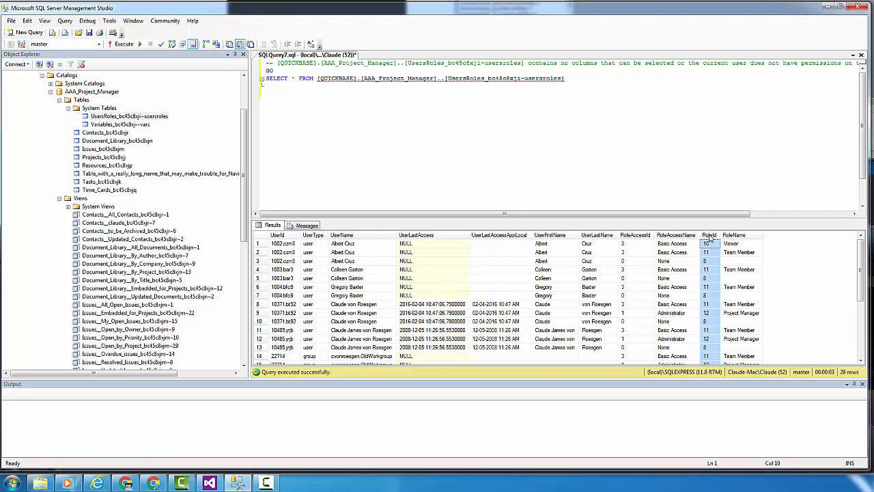
left_click(284, 235)
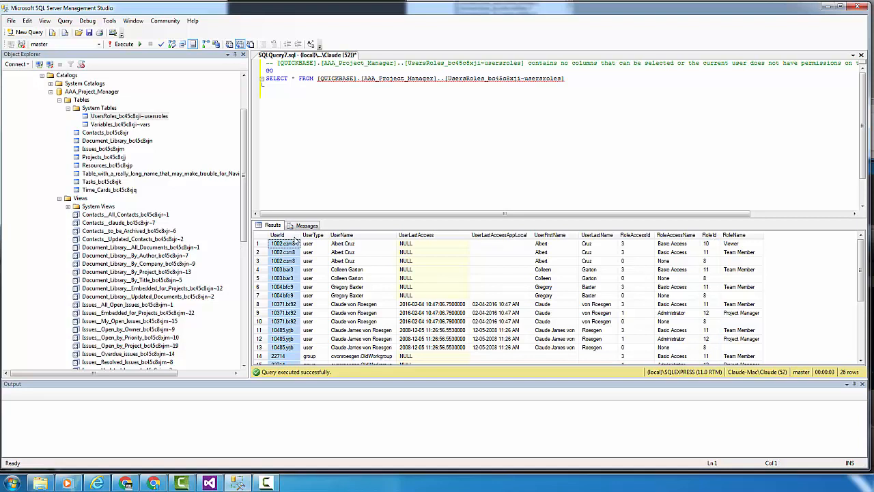
left_click(710, 235)
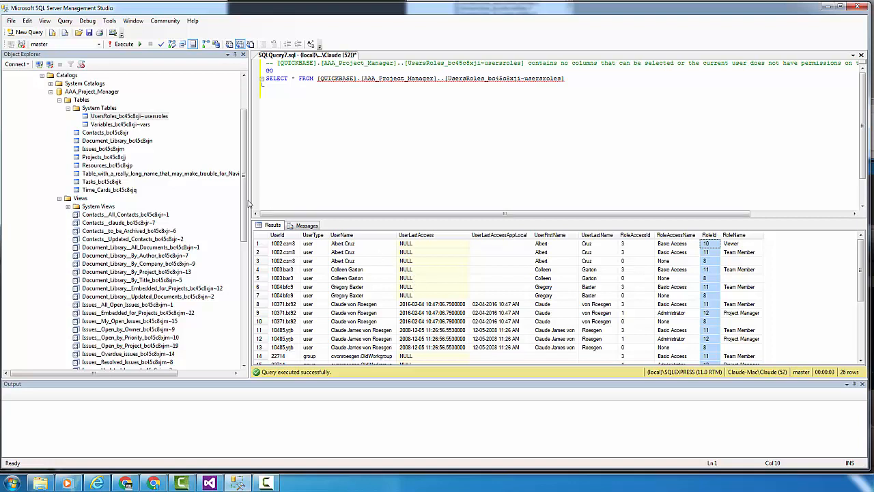
Script the Variables system table as a DELETE statement in a new query editor window.
right_click(113, 126)
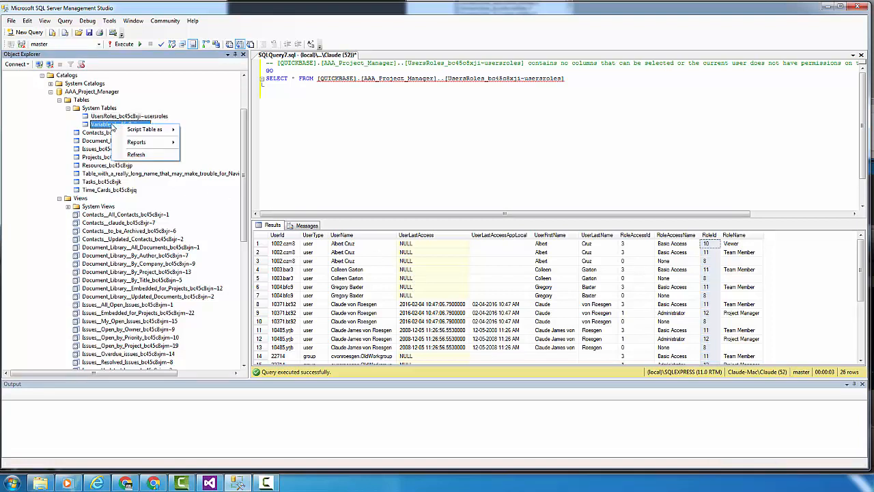
mouse_move(136, 130)
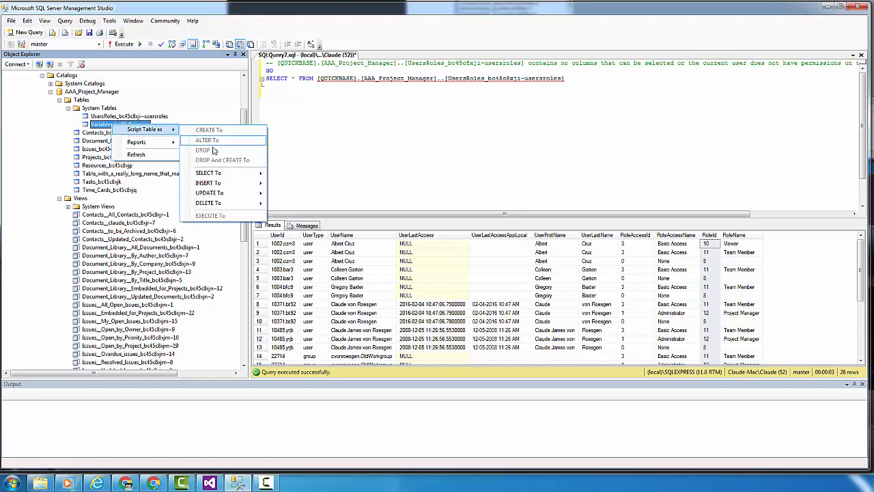
mouse_move(210, 203)
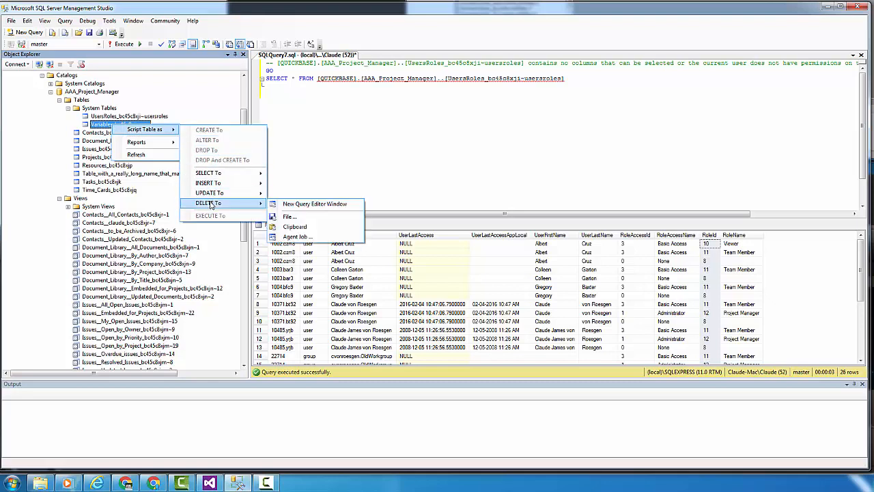
left_click(301, 204)
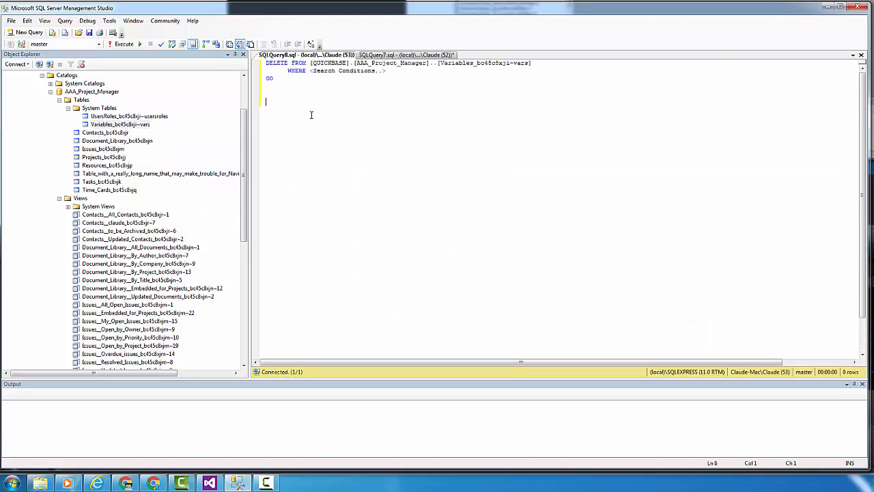
Replace the DELETE keyword in the Variables script with SELECT *.
left_click(276, 65)
double_click(275, 65)
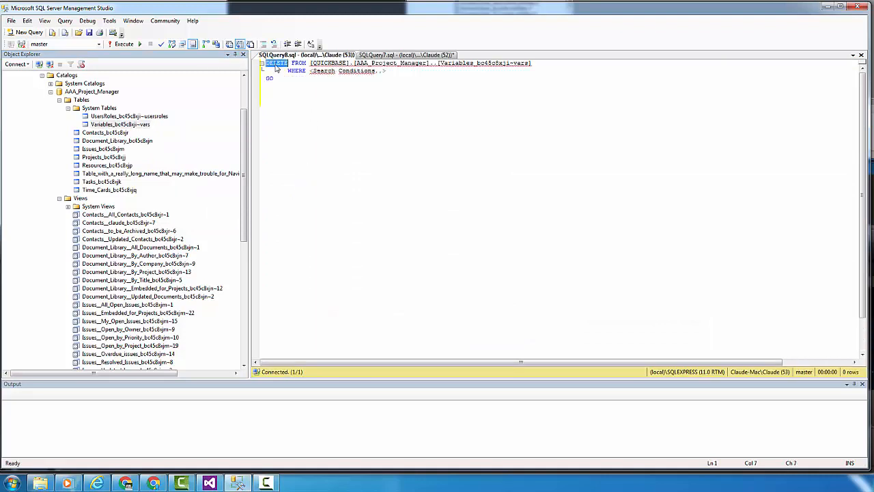
type("SEL")
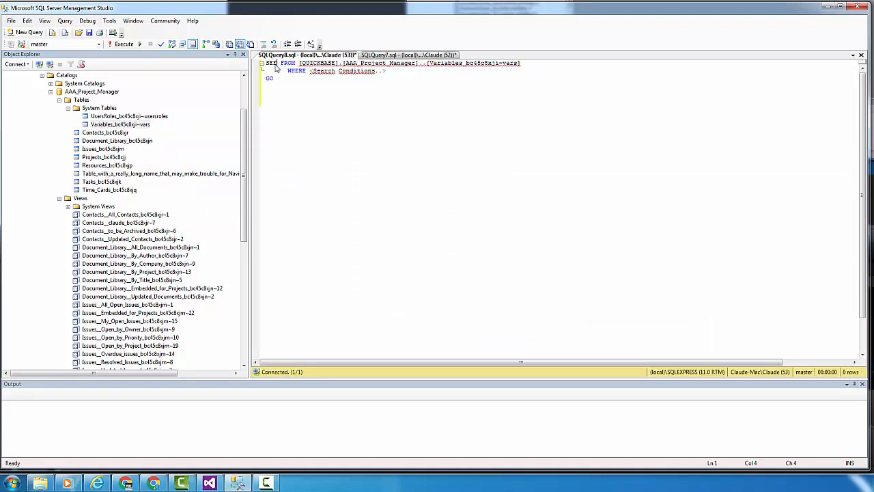
key("BackSpace")
type("LE")
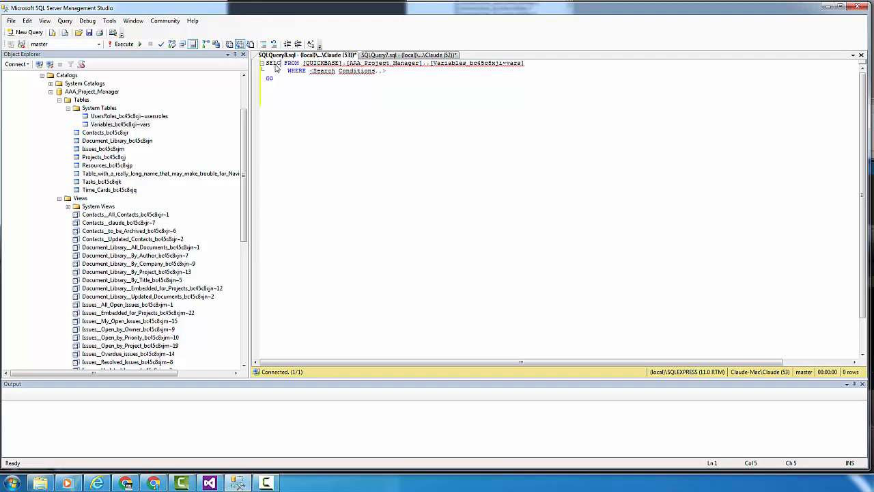
type("C")
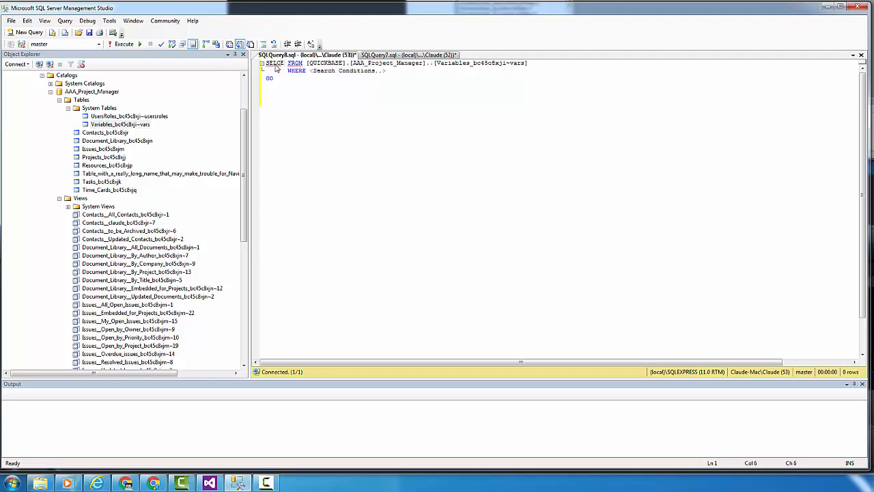
type("T")
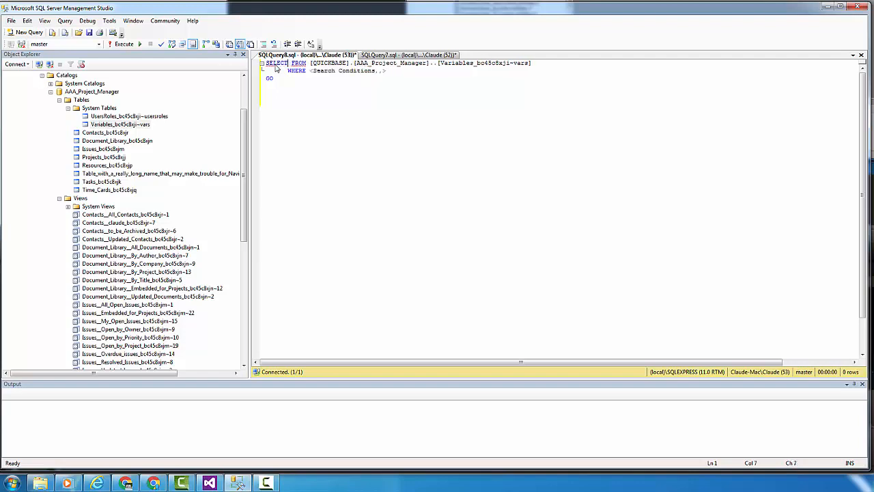
type(" *")
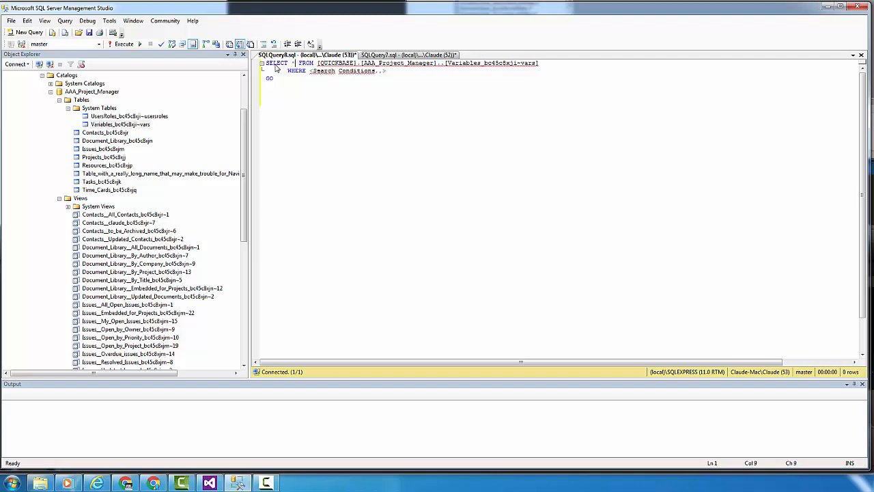
Remove the WHERE search conditions placeholder from the Variables query and execute it.
left_click_drag(387, 71, 278, 72)
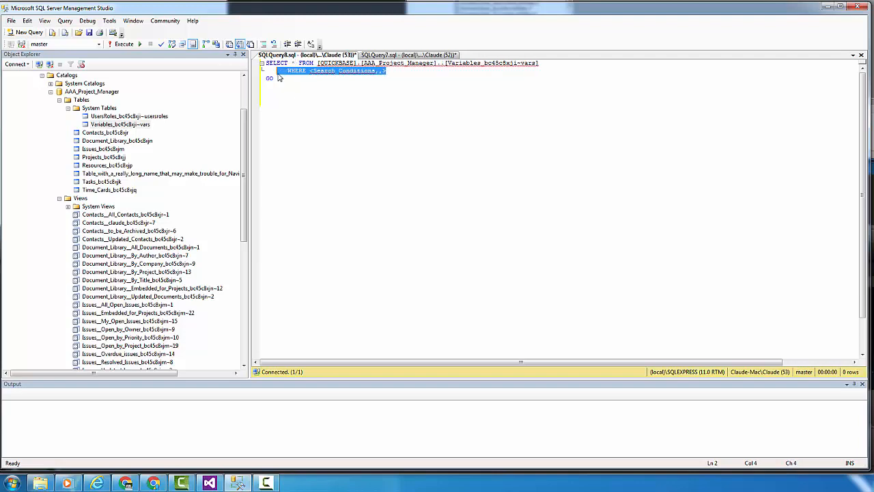
key("Delete")
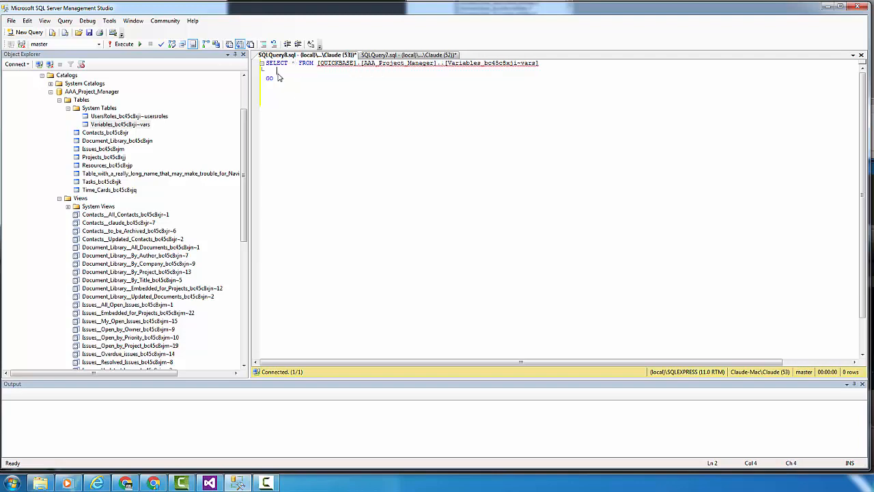
left_click(124, 44)
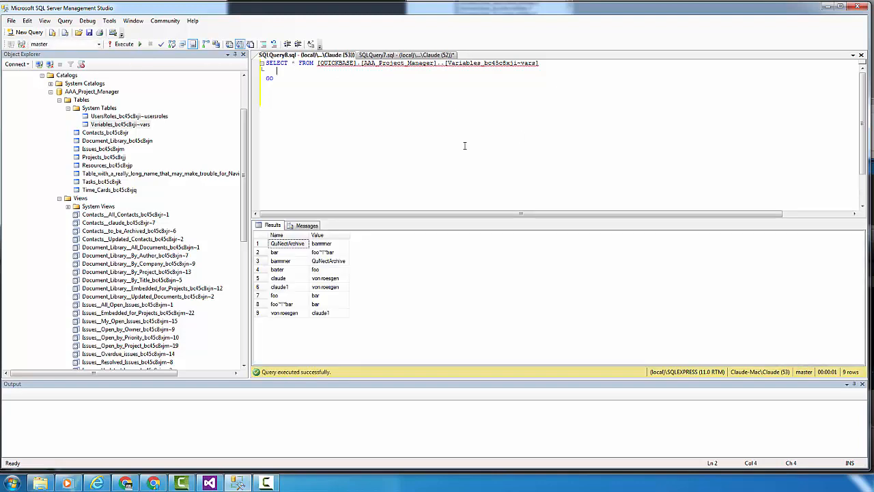